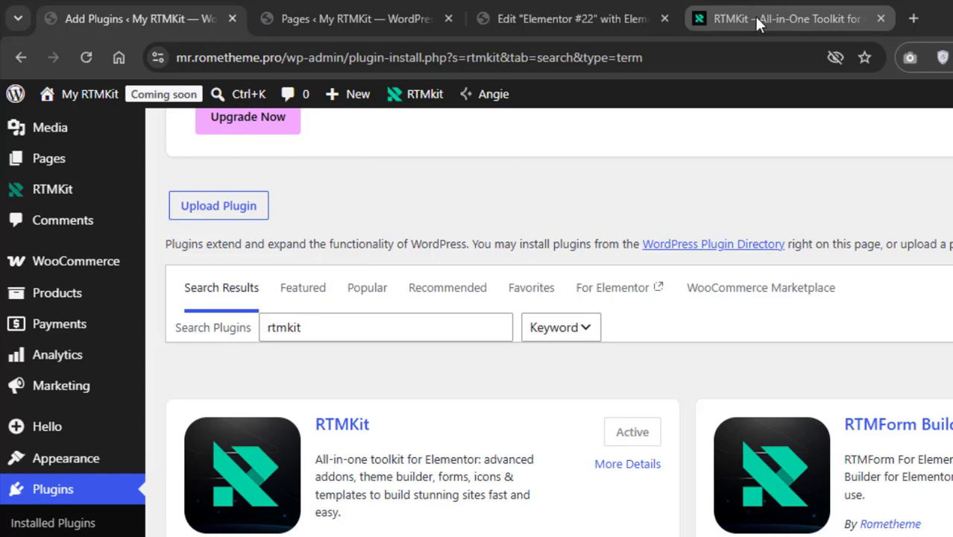
- Review the lifetime pricing plans on the RTMKit product site, and return to the Elementor #22 page editor
left_click(752, 13)
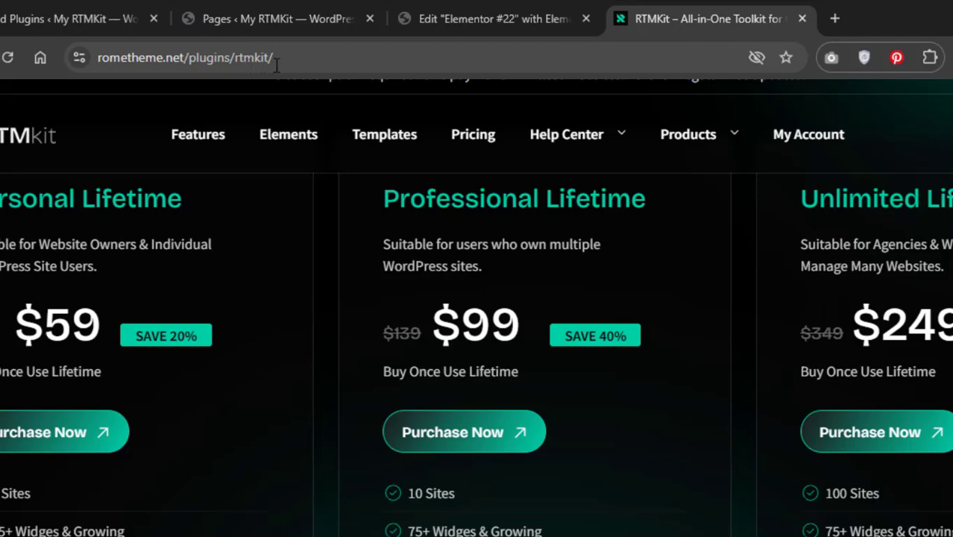
left_click(460, 29)
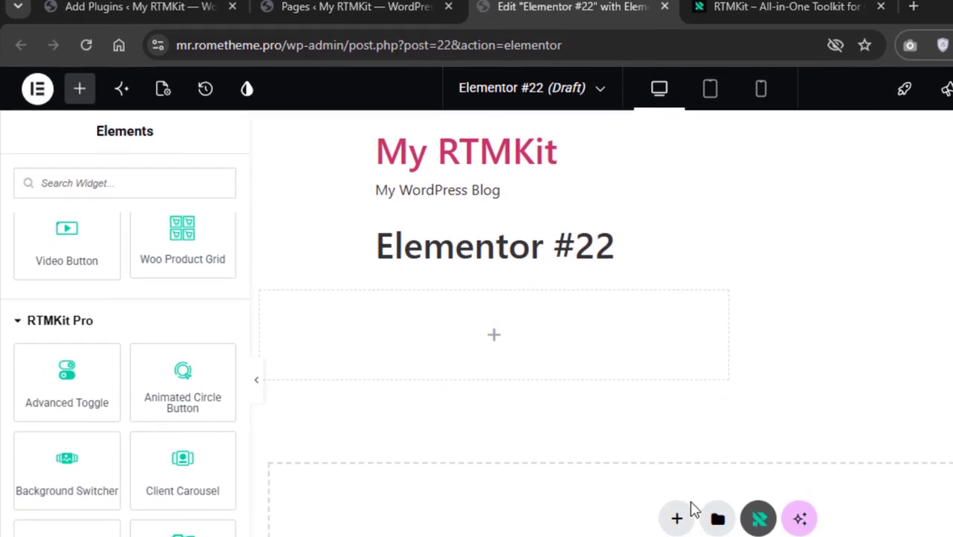
- Add a grid container with a side-by-side two-column structure to the Elementor #22 page
left_click(677, 518)
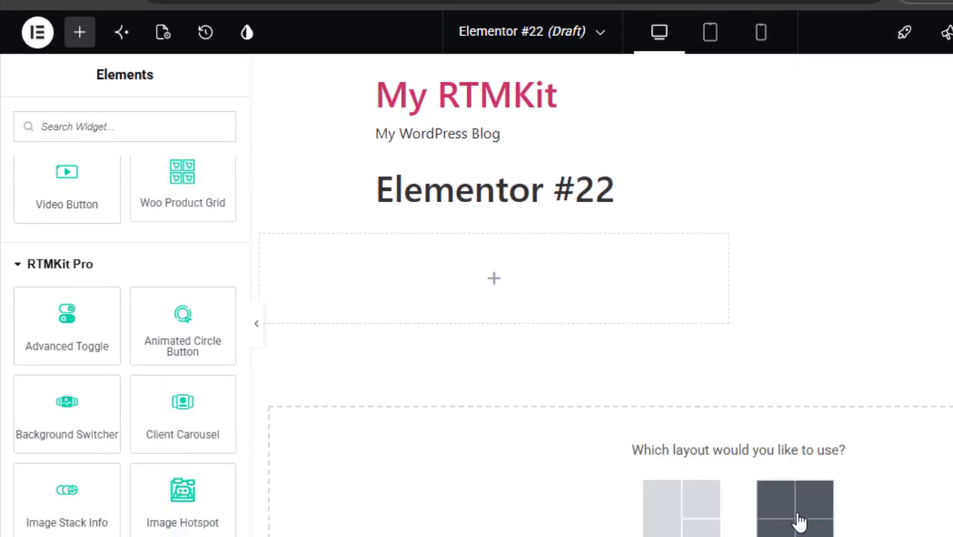
left_click(795, 536)
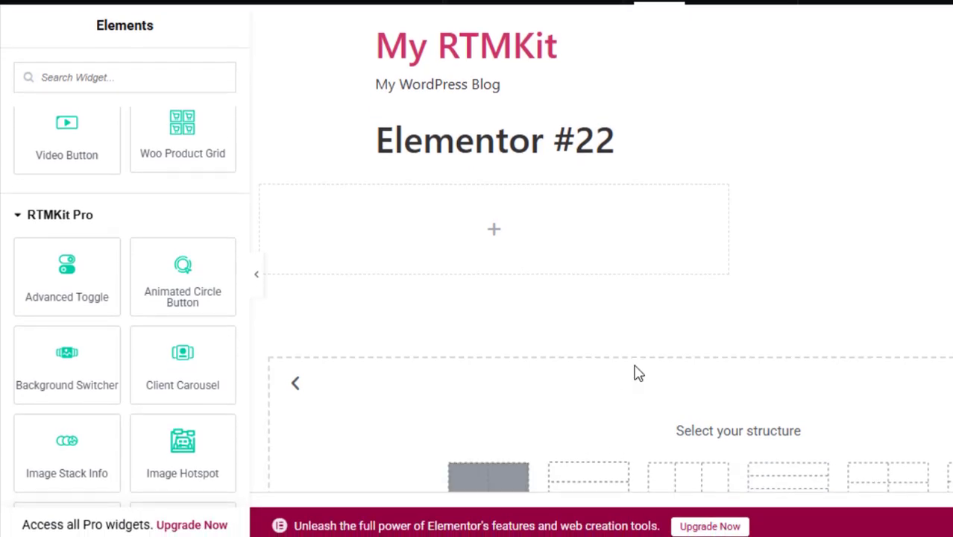
scroll(692, 353, "down", 1)
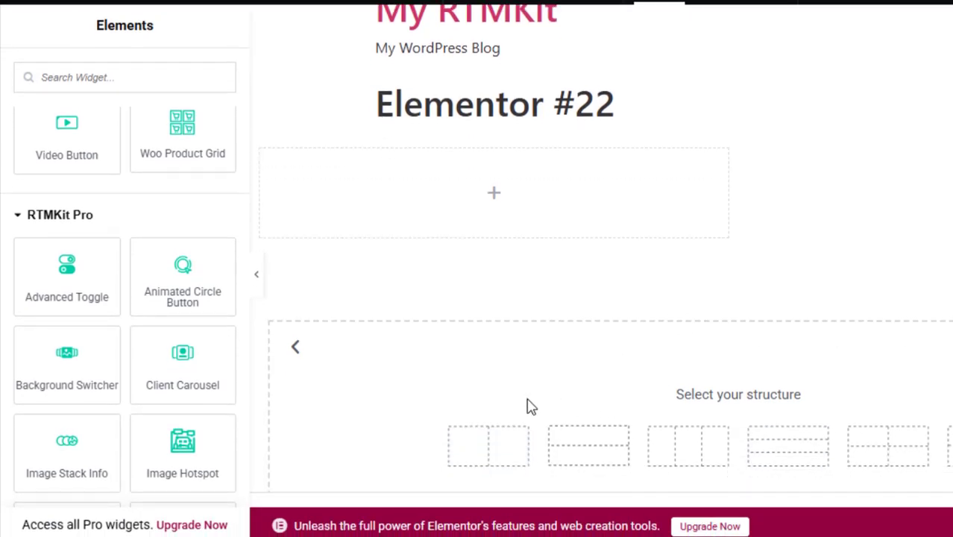
left_click(490, 447)
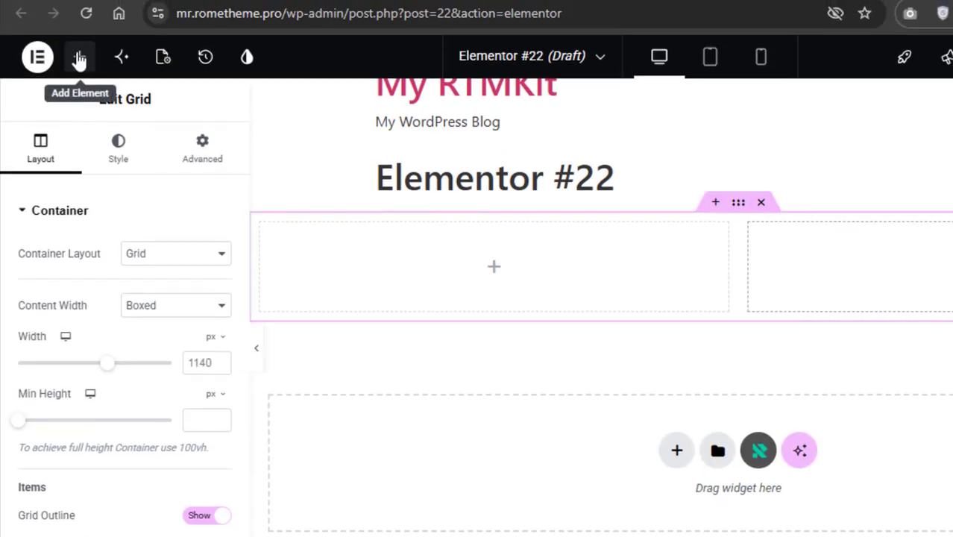
- Place the RTMKit Pro Background Switcher widget in the first cell of the grid container
left_click(79, 59)
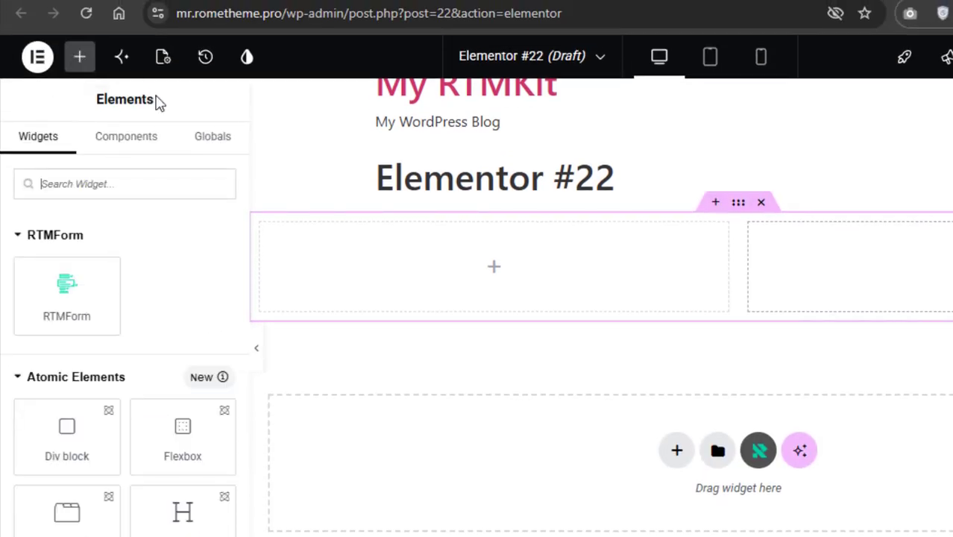
left_click_drag(247, 149, 245, 536)
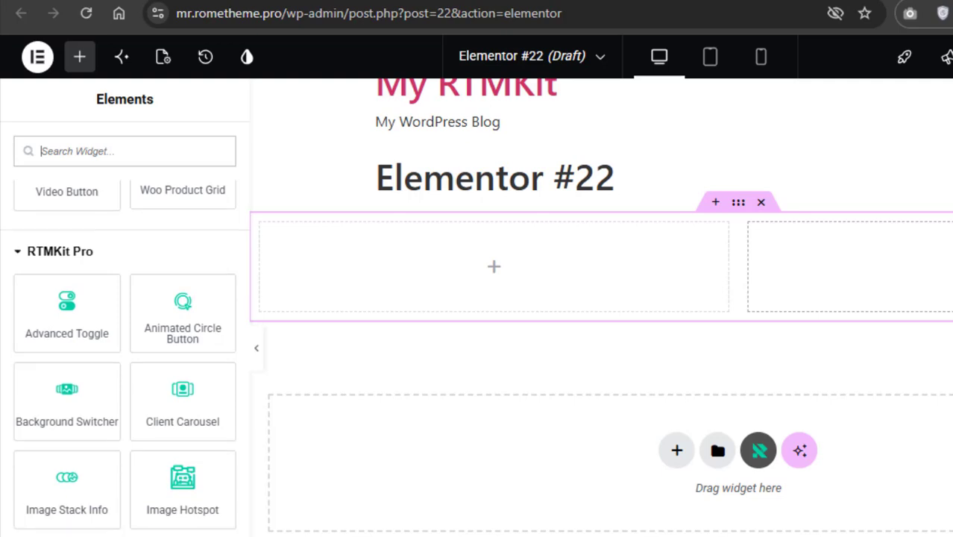
left_click_drag(94, 416, 379, 292)
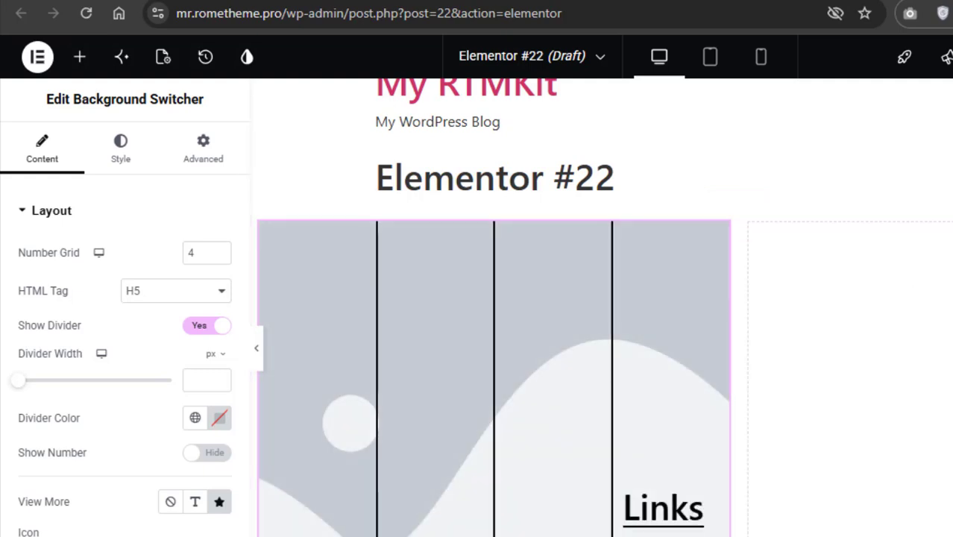
- Try Number Grid values 6, 3, 4, 5 and 3 on the Background Switcher, and restore it to 4
scroll(771, 340, "down", 3)
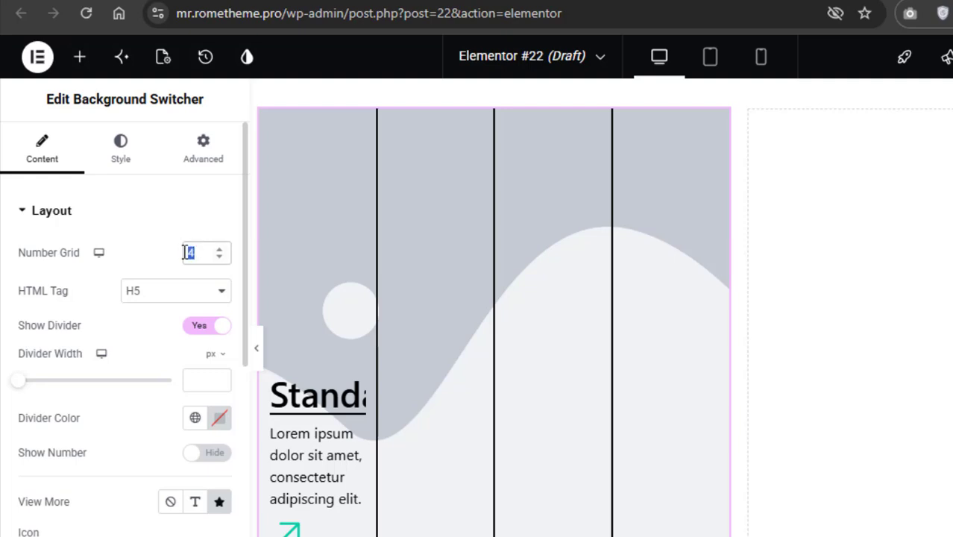
type("6")
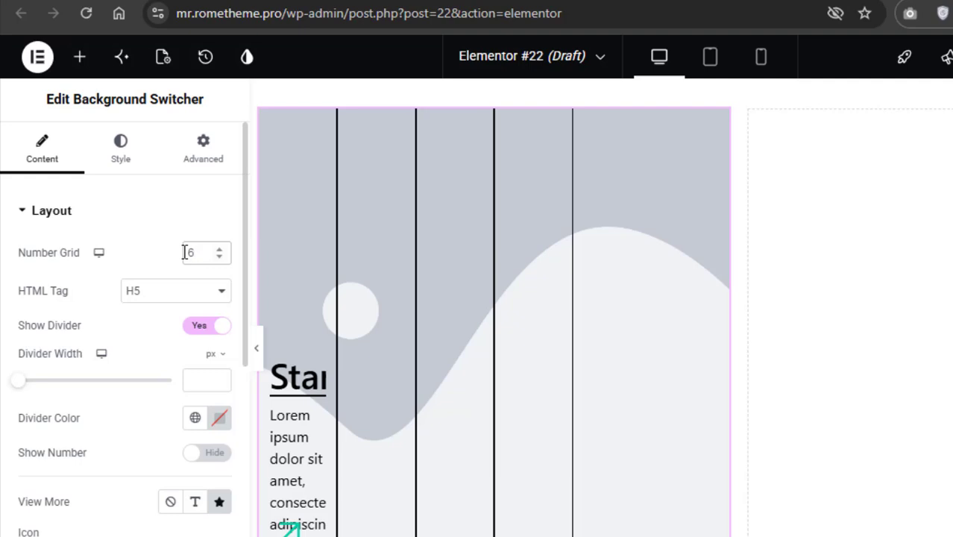
key("BackSpace")
type("3")
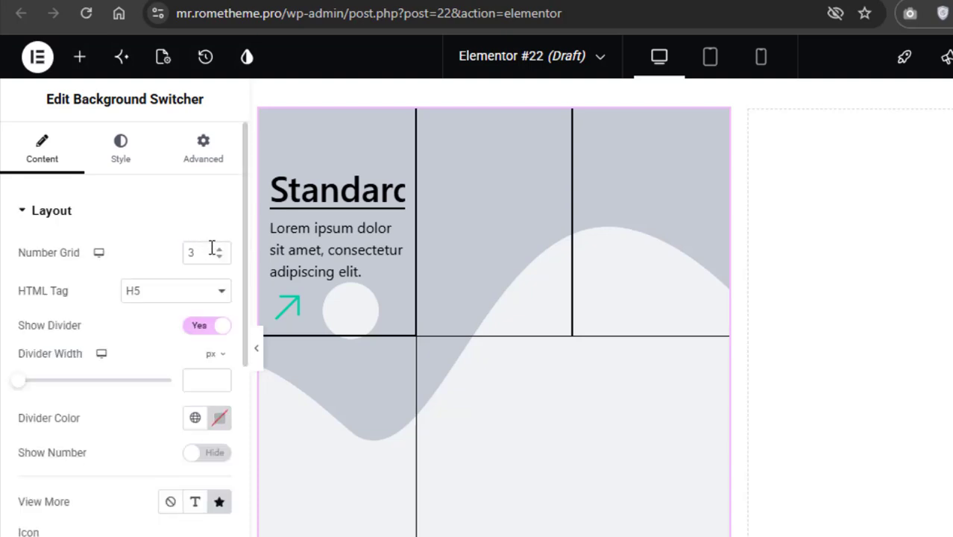
left_click_drag(205, 252, 179, 261)
type("4")
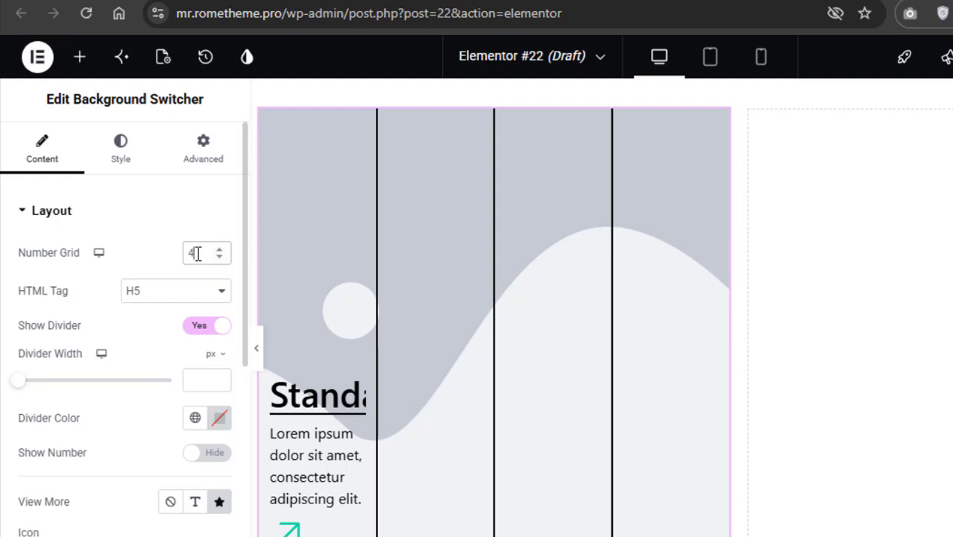
type("5")
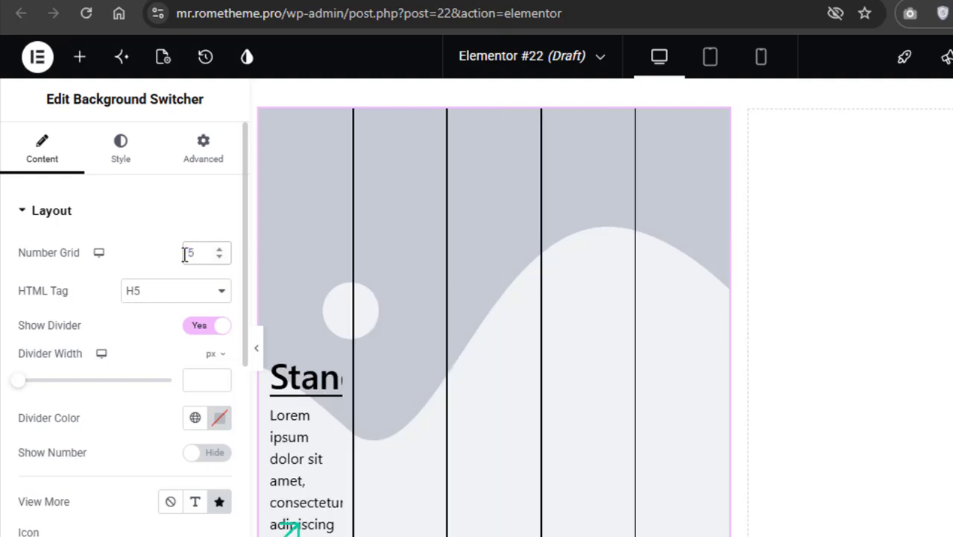
key("BackSpace")
type("3")
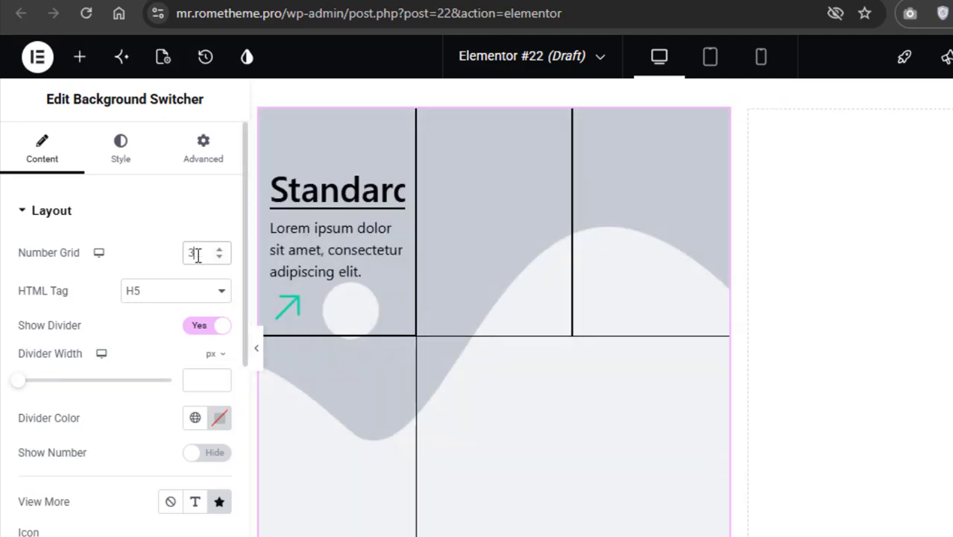
key("BackSpace")
type("4")
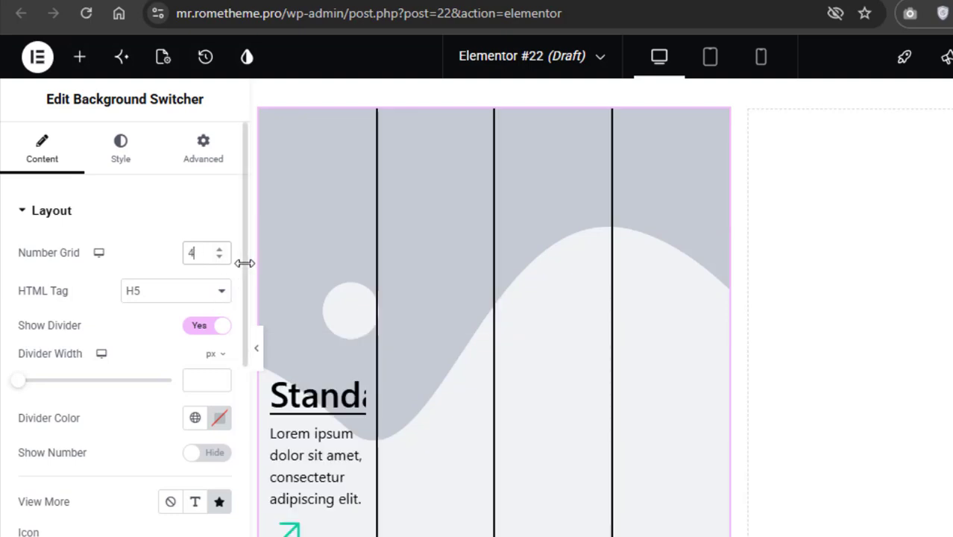
- Set the Background Switcher's divider width to 5 px and enable item numbers
left_click_drag(246, 272, 244, 326)
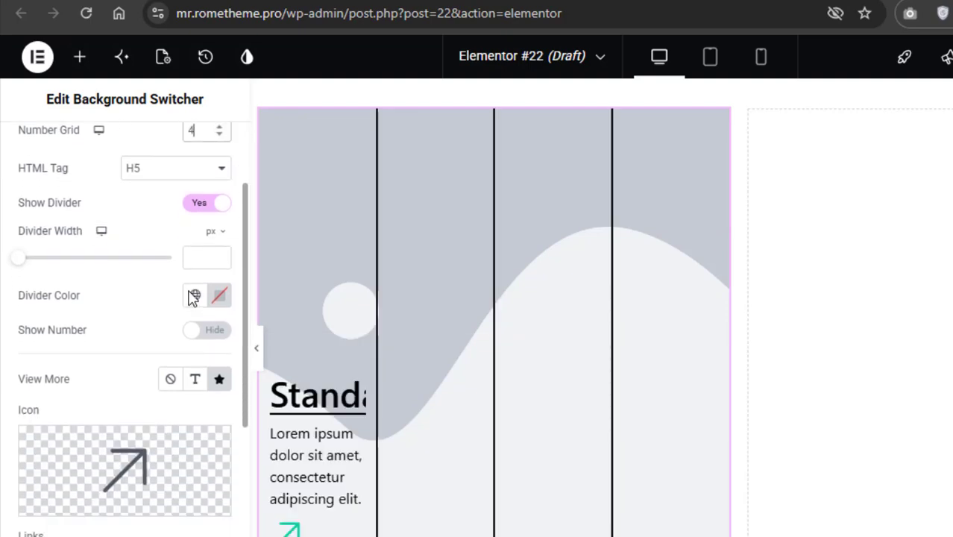
left_click_drag(24, 262, 25, 267)
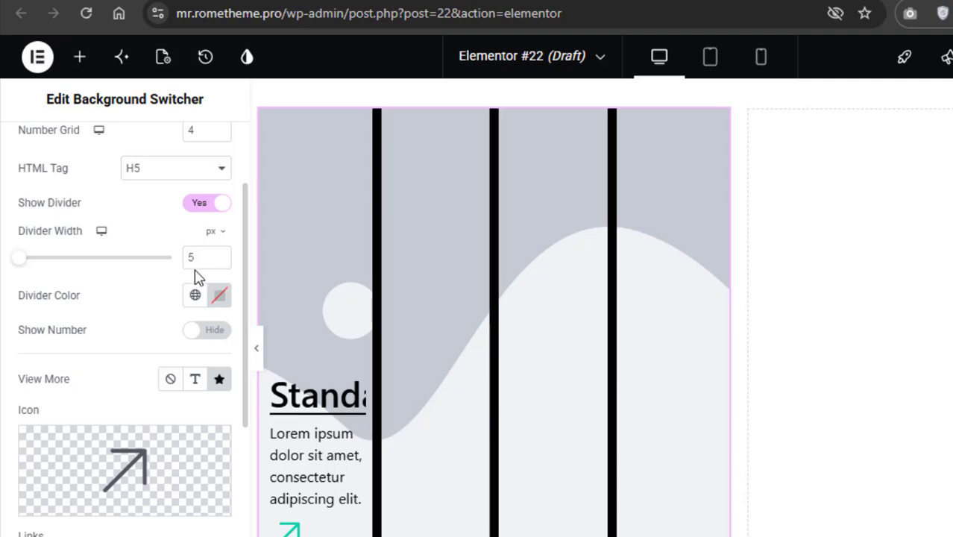
left_click(212, 331)
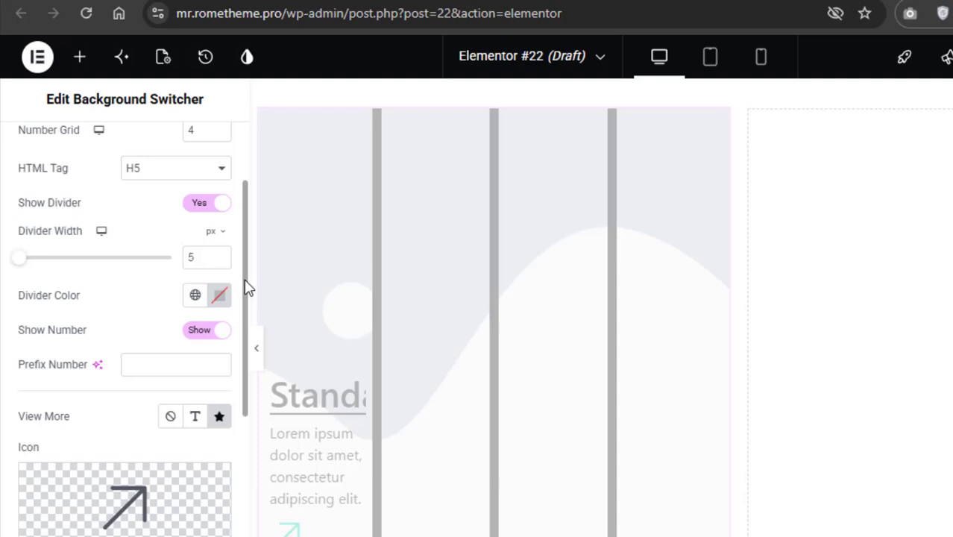
- Change the Background Switcher's View More display from an icon to text
scroll(248, 295, "down", 3)
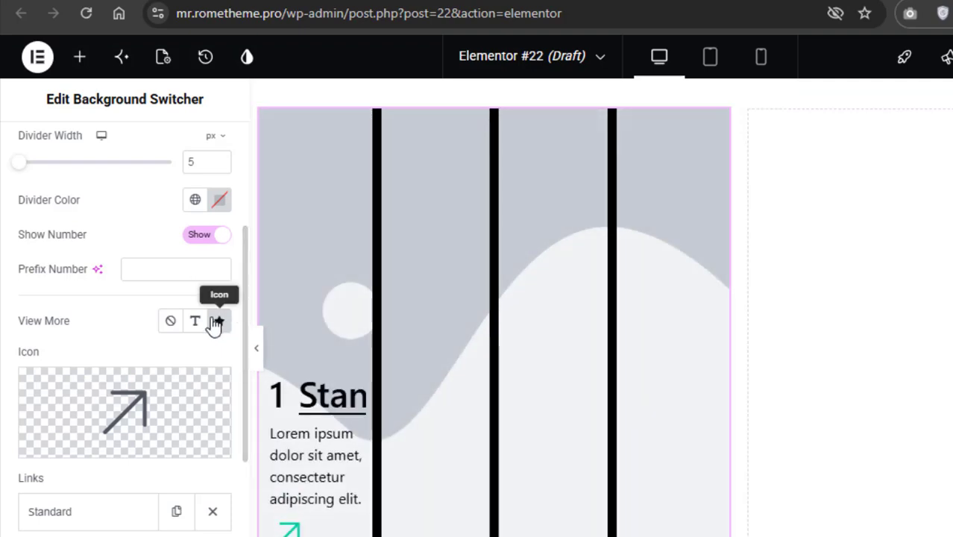
left_click(195, 323)
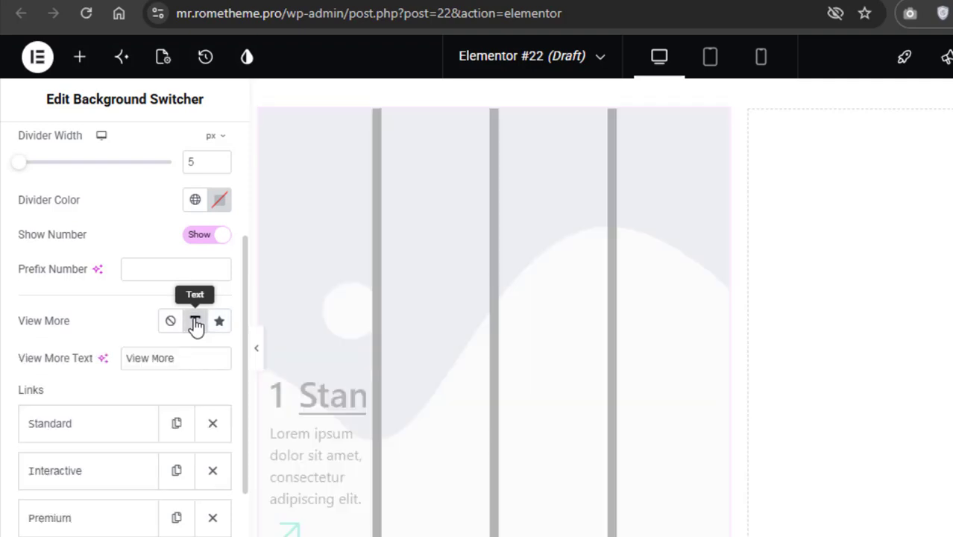
- Expand the Standard link item and examine its title, description, image and link options along with the other items
left_click_drag(244, 295, 244, 316)
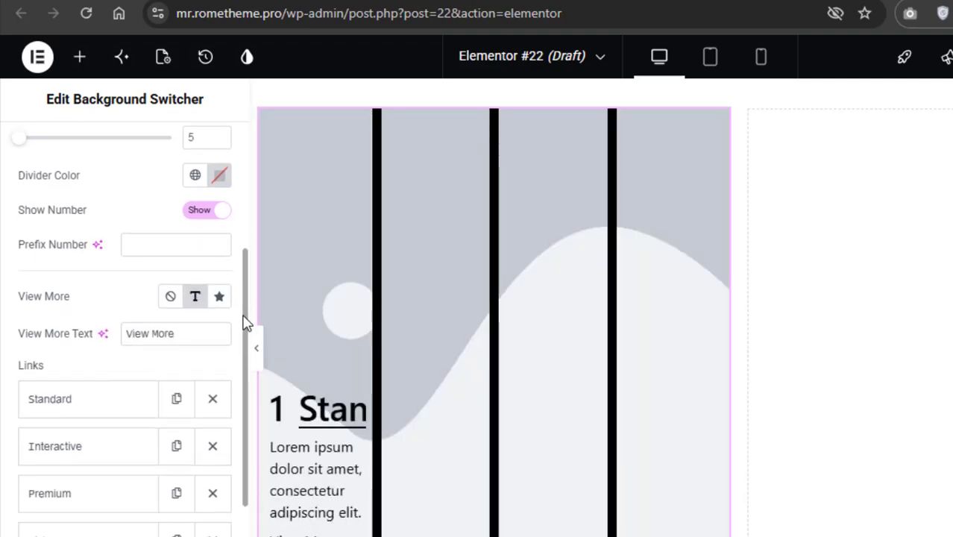
scroll(246, 332, "down", 2)
left_click(118, 335)
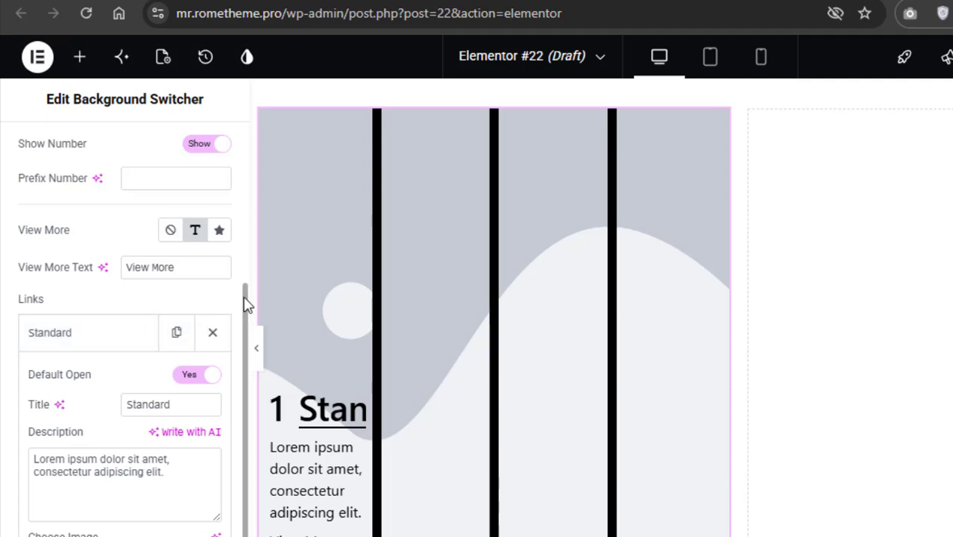
left_click_drag(249, 305, 245, 432)
scroll(245, 431, "down", 4)
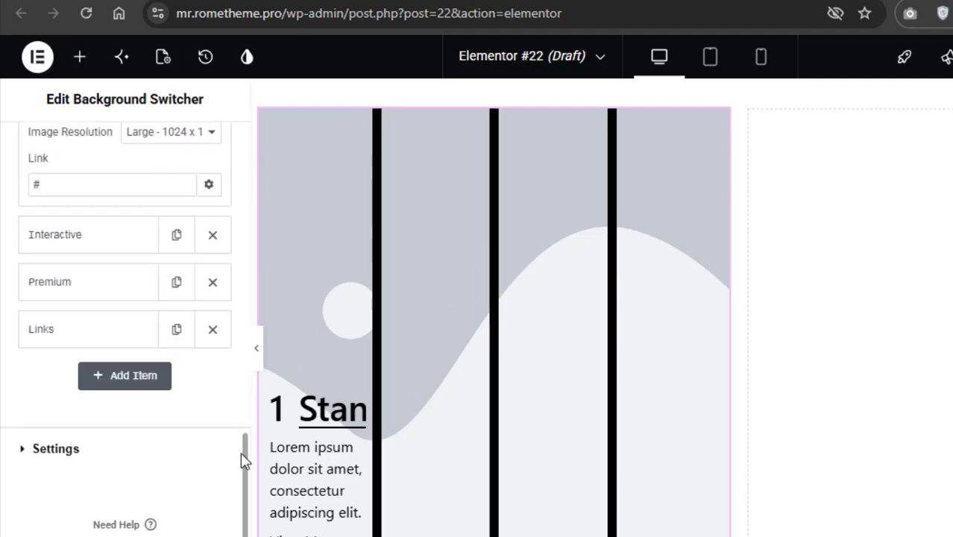
left_click_drag(244, 456, 237, 423)
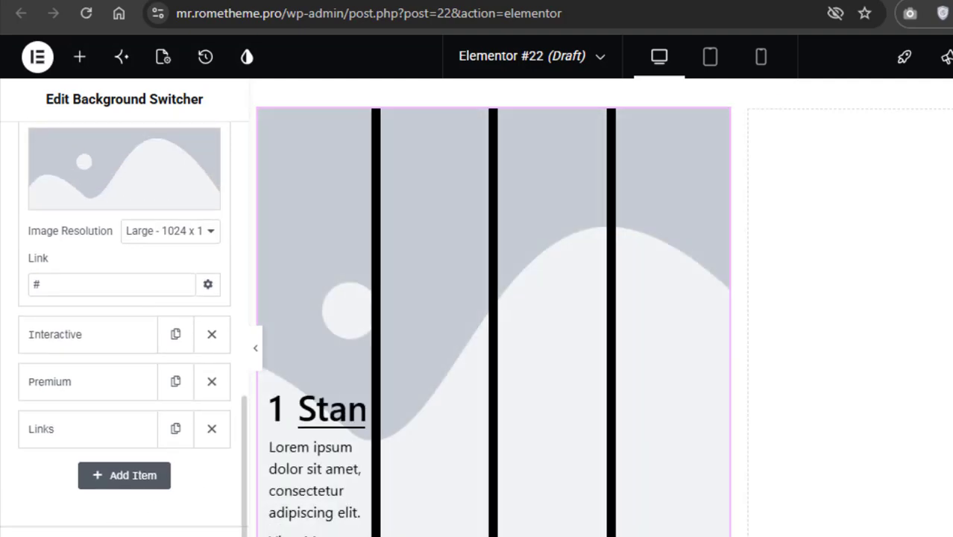
- Try disabling Show Title, Show Description and Show View More On Hover in the widget's Settings section, and re-enable all three
left_click(56, 535)
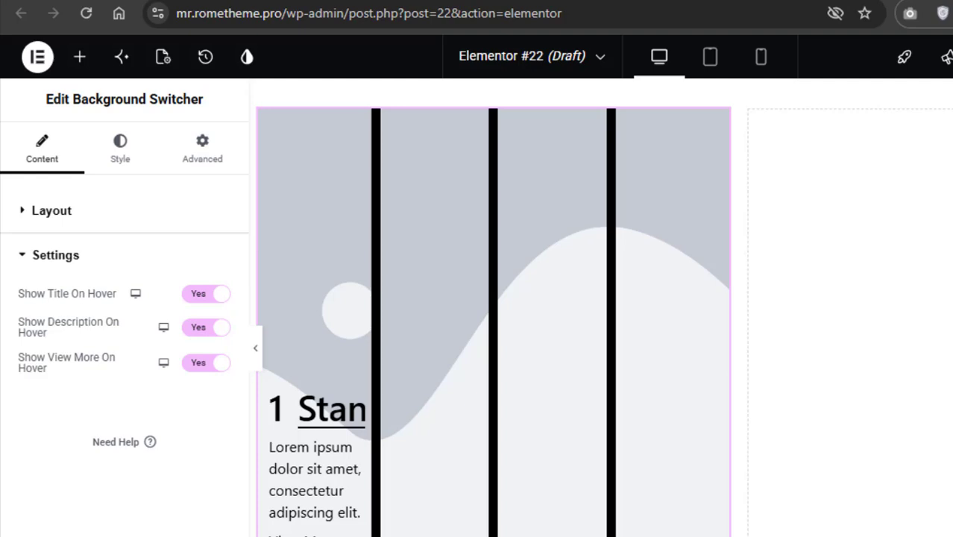
left_click(204, 295)
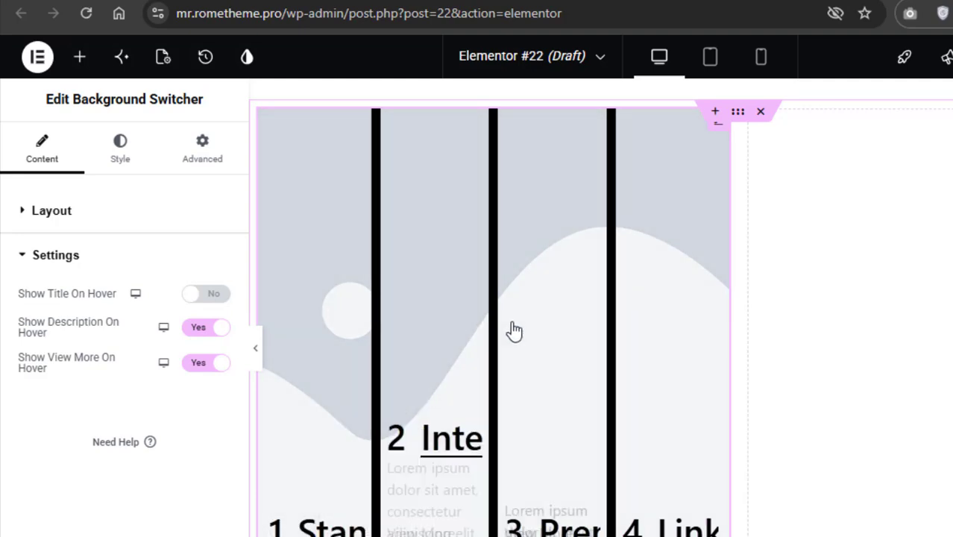
left_click(202, 331)
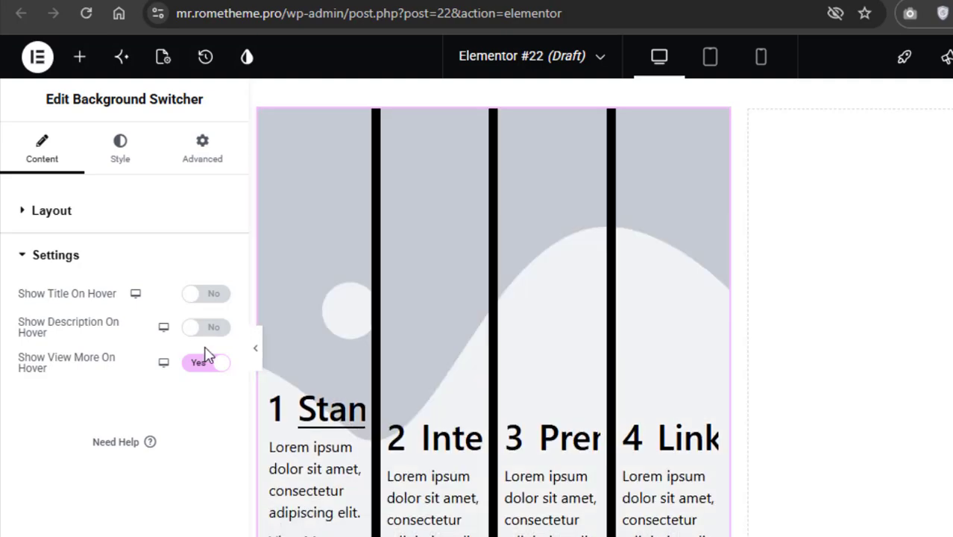
left_click(202, 366)
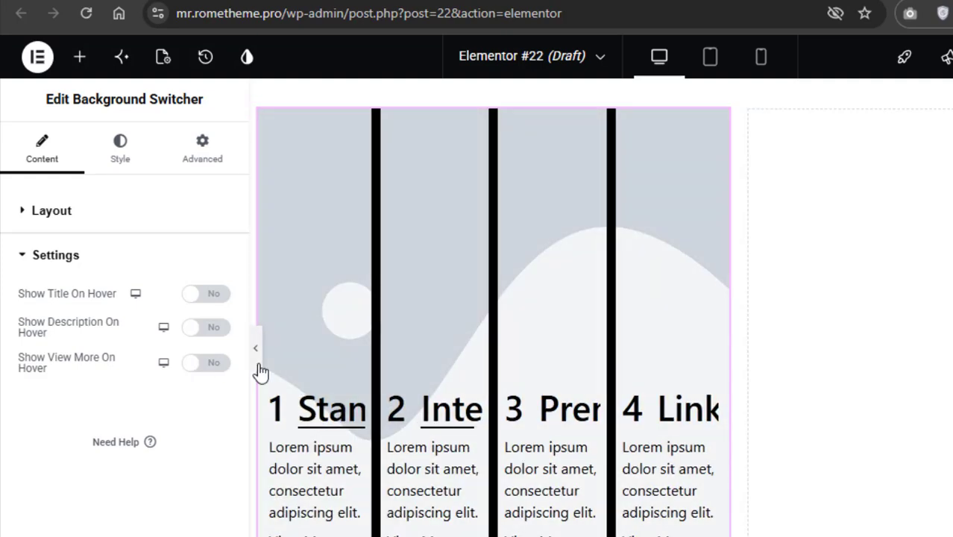
left_click(202, 364)
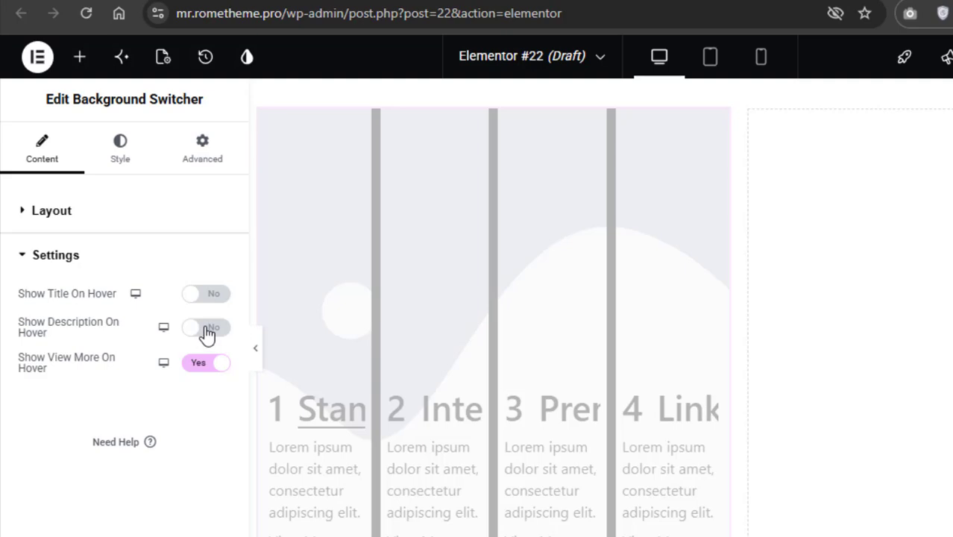
left_click(207, 332)
left_click(206, 296)
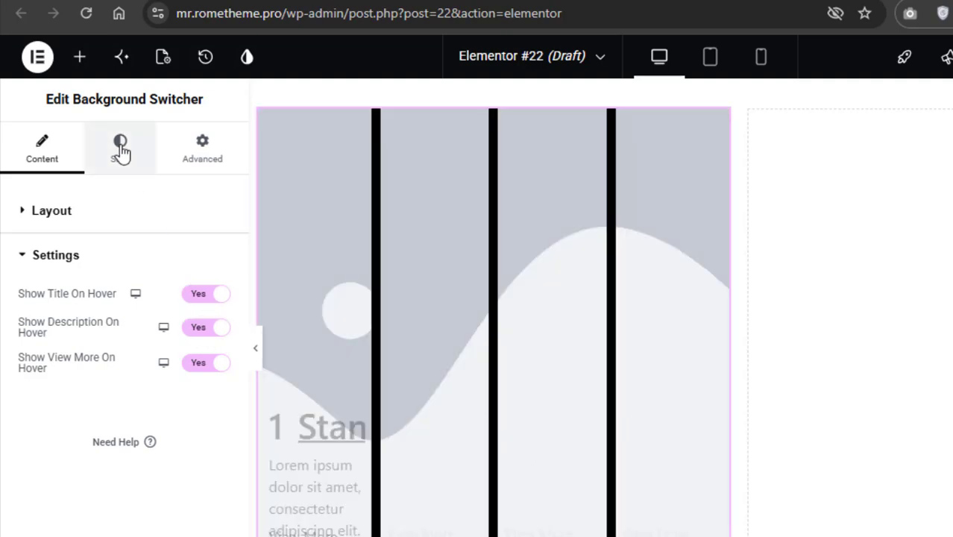
- Set the minimum height of the Background Switcher's list to 440 px in its style settings
left_click(122, 153)
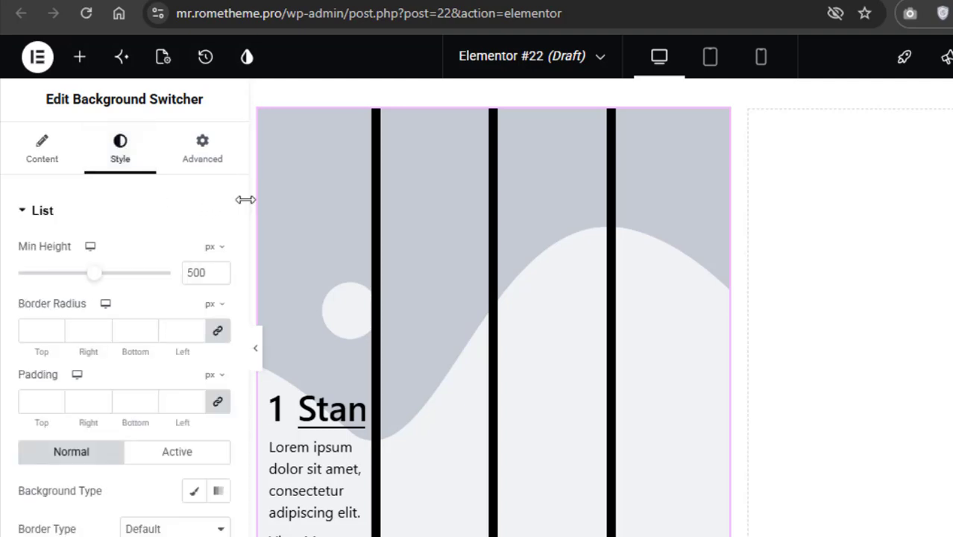
scroll(238, 213, "down", 1)
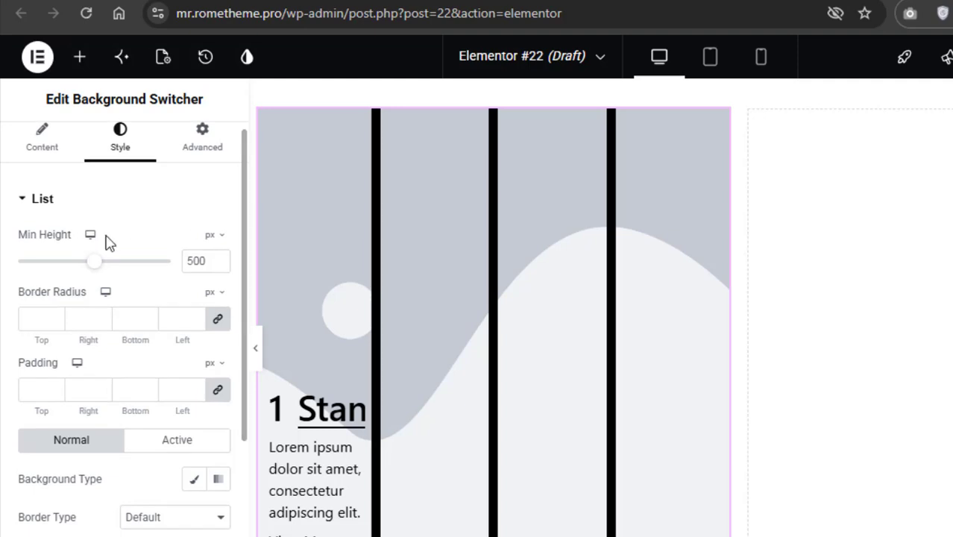
left_click_drag(95, 270, 86, 270)
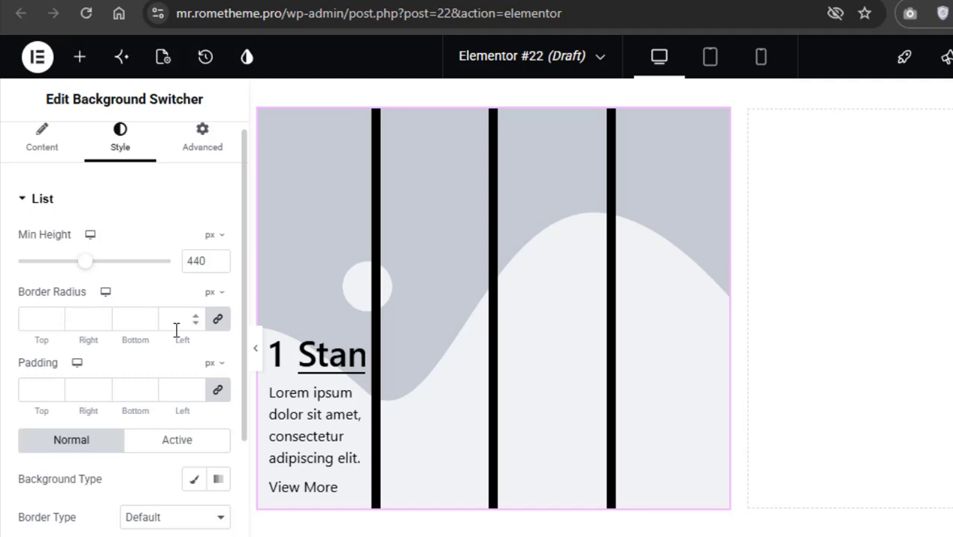
left_click_drag(246, 263, 244, 430)
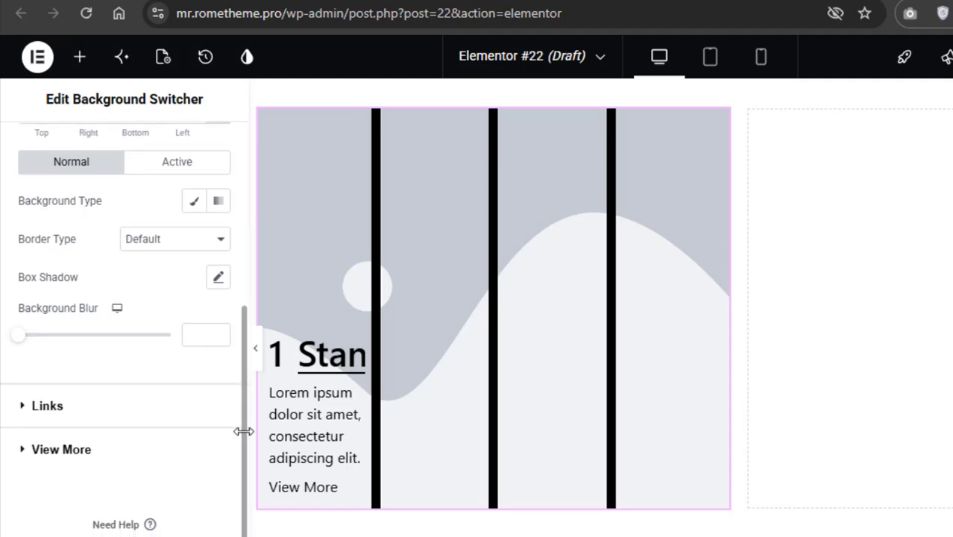
- Set the background blur of the Background Switcher's list to 13 for the normal state in its style settings
left_click(28, 408)
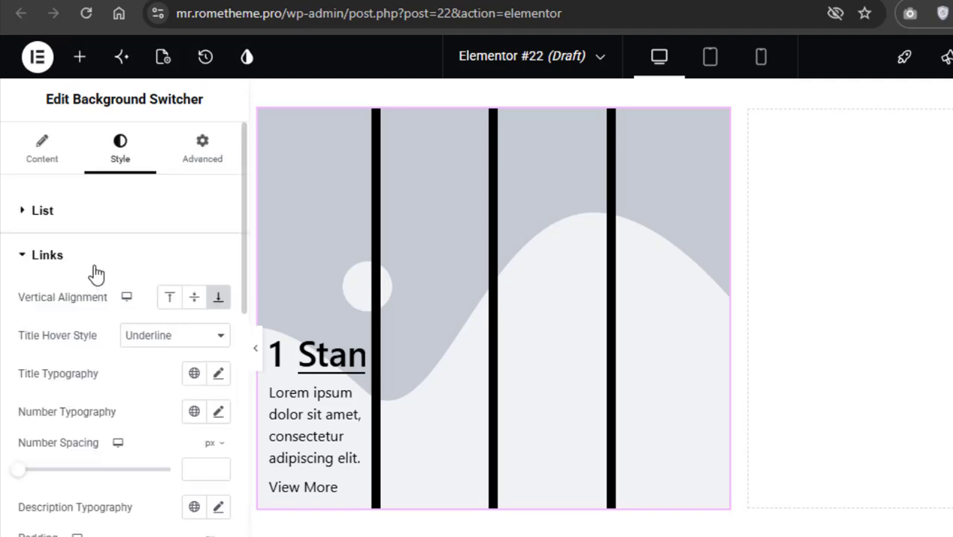
left_click(29, 212)
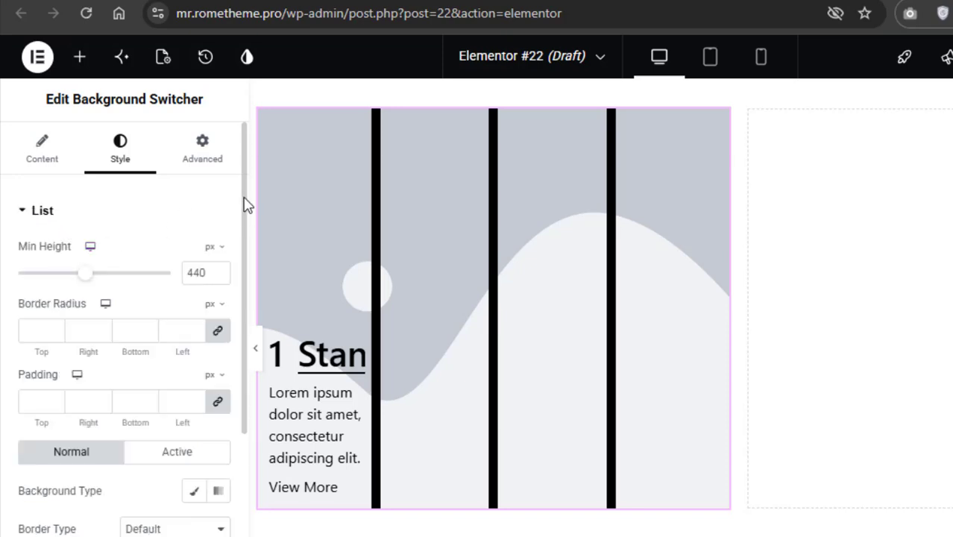
left_click_drag(244, 204, 246, 375)
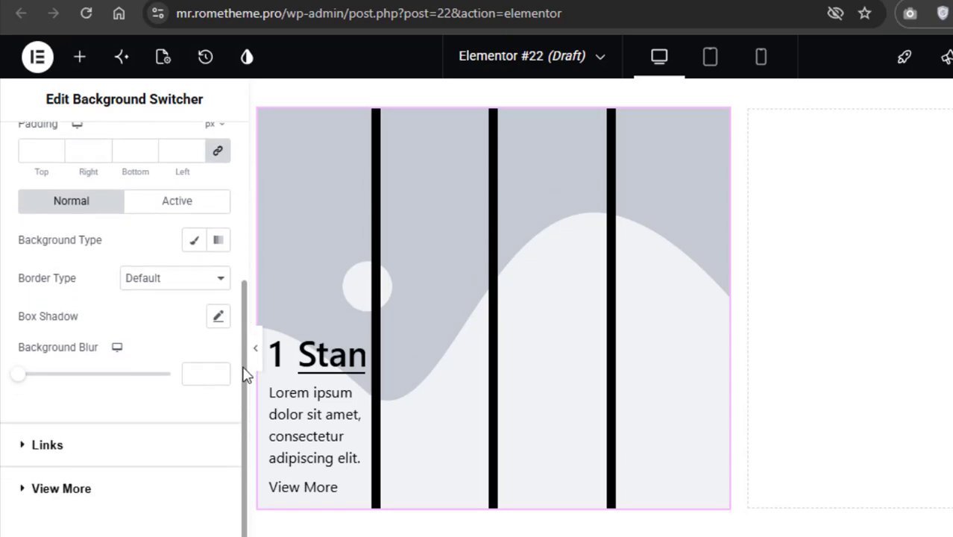
mouse_move(23, 357)
left_mouse_down()
mouse_move(51, 351)
mouse_move(38, 355)
left_mouse_up()
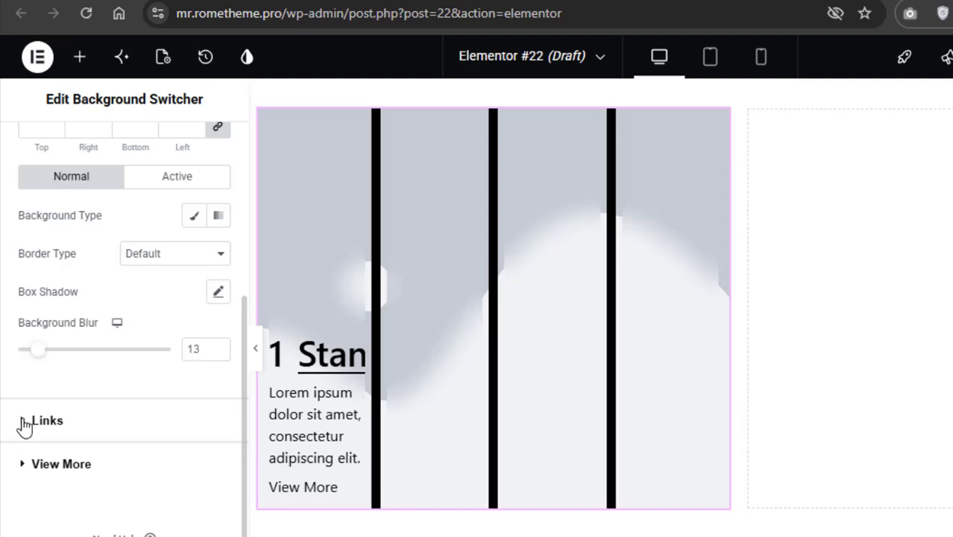
- Change the Background Switcher's View More display from text to an icon in the content layout settings
left_click_drag(246, 376, 241, 170)
left_click(45, 159)
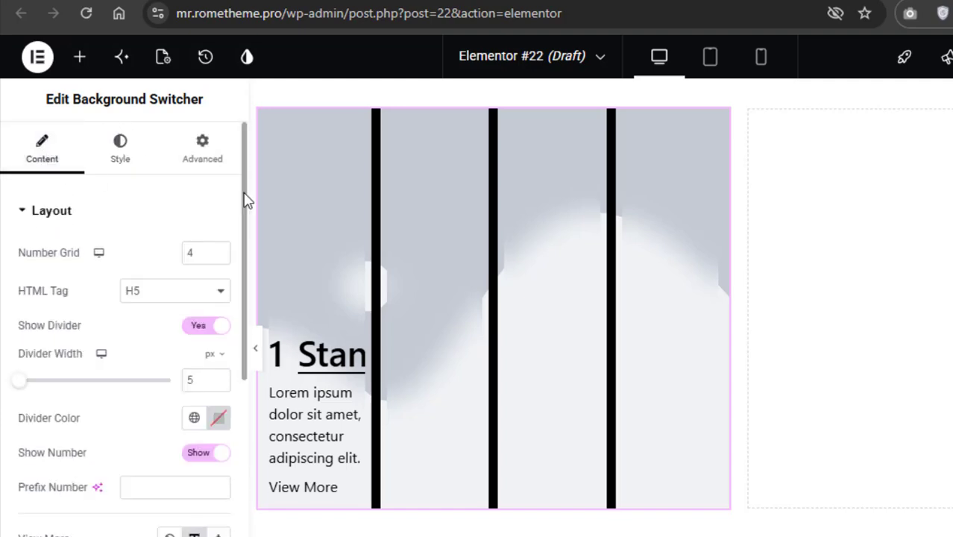
left_click_drag(245, 198, 247, 366)
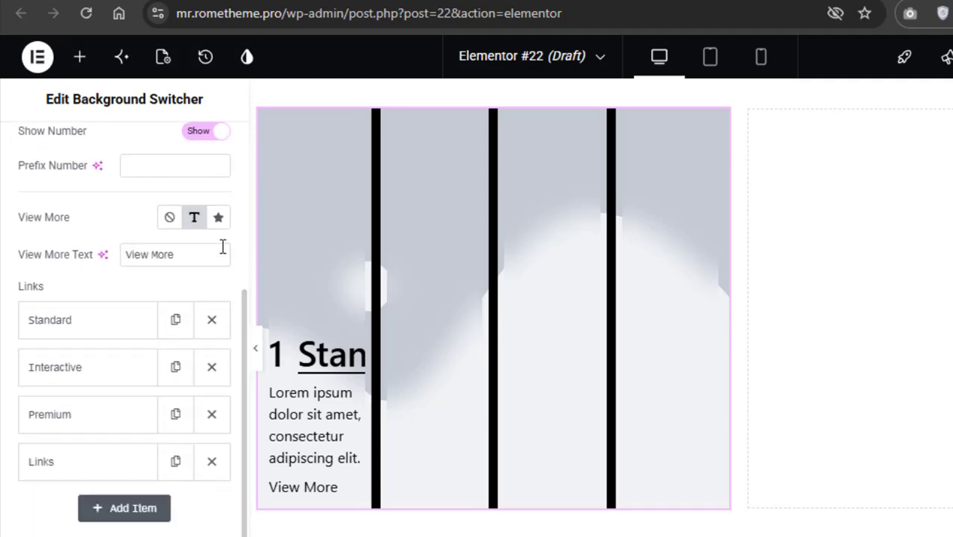
left_click(219, 219)
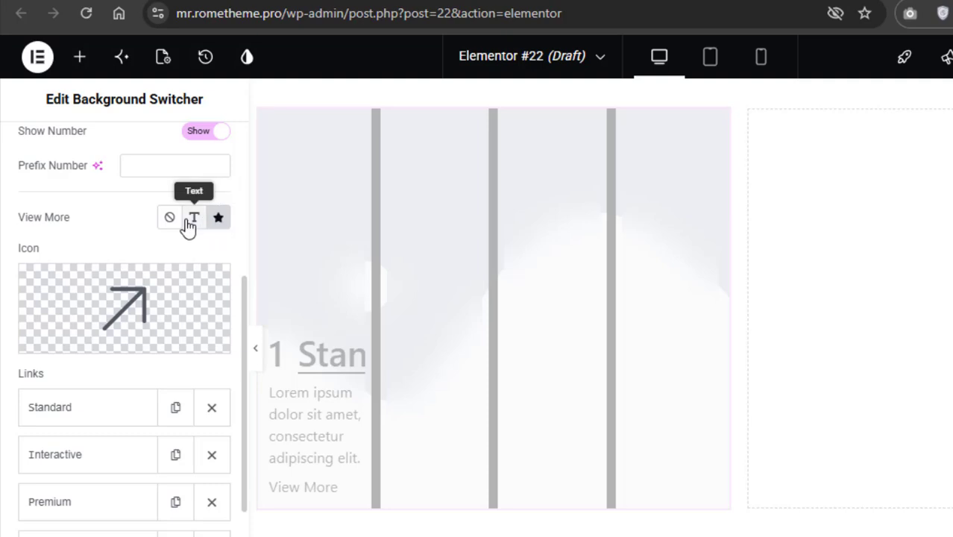
left_click(190, 224)
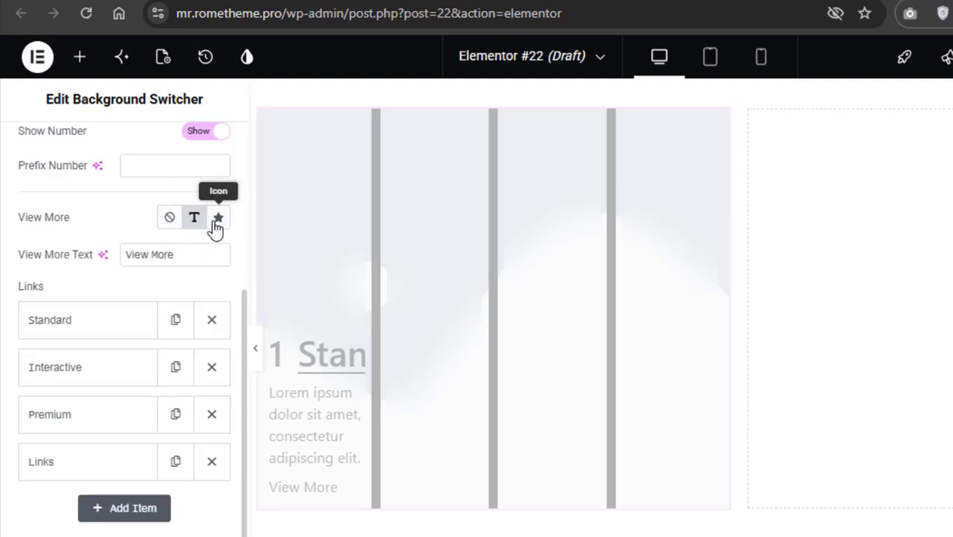
left_click(216, 218)
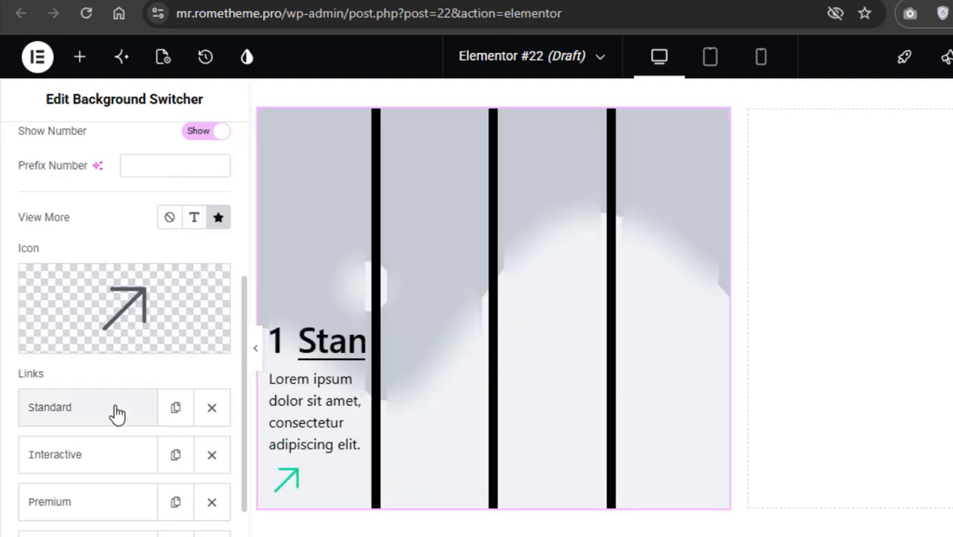
- Expand the Standard link item and examine its default open, title, description and image options
left_click(115, 417)
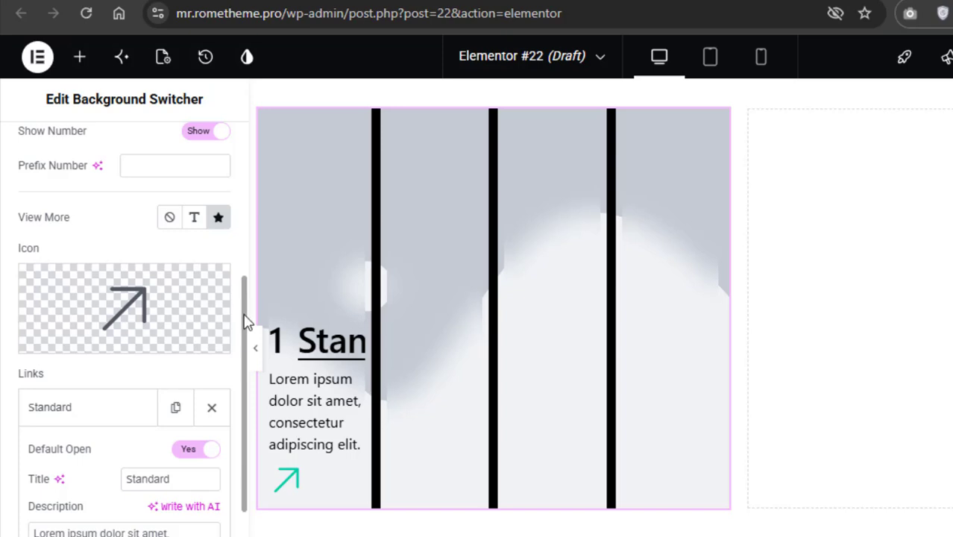
scroll(242, 358, "down", 3)
mouse_move(153, 468)
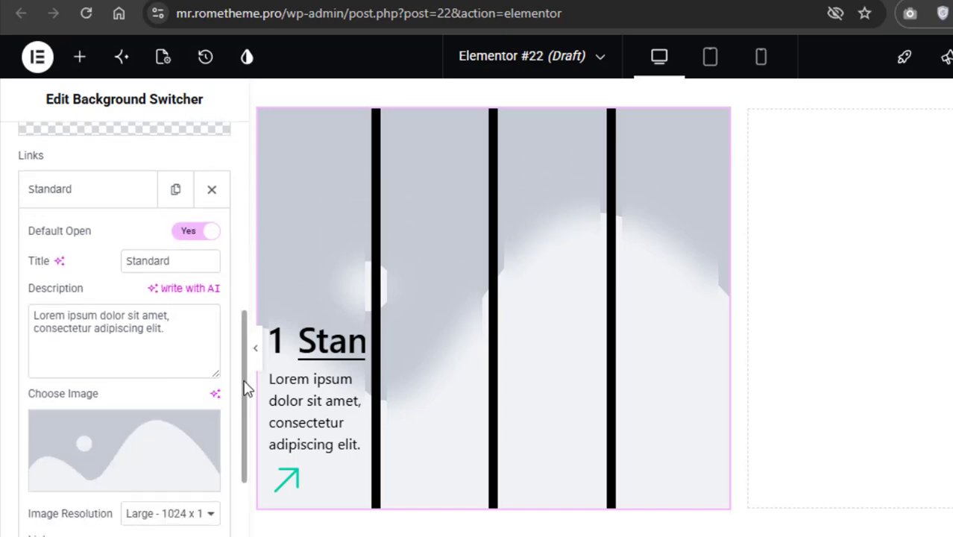
- In the View More style settings, set the icon size to 60 px and the spacing to 40 px
left_click_drag(246, 388, 247, 188)
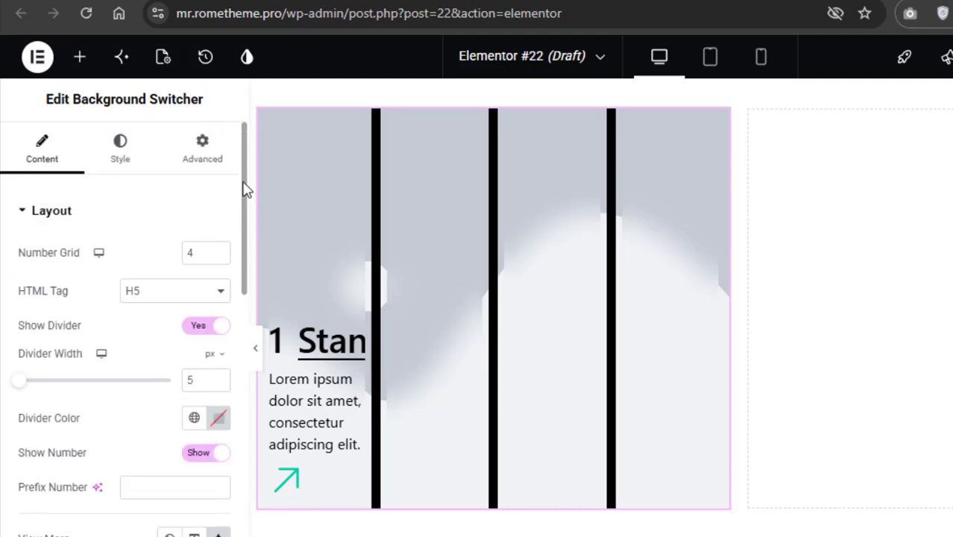
left_click(116, 156)
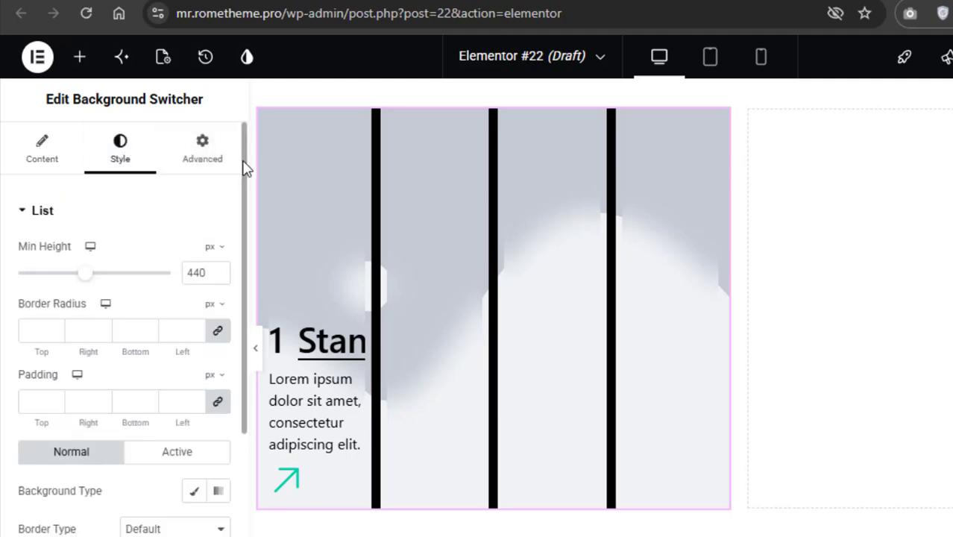
left_click_drag(246, 170, 243, 384)
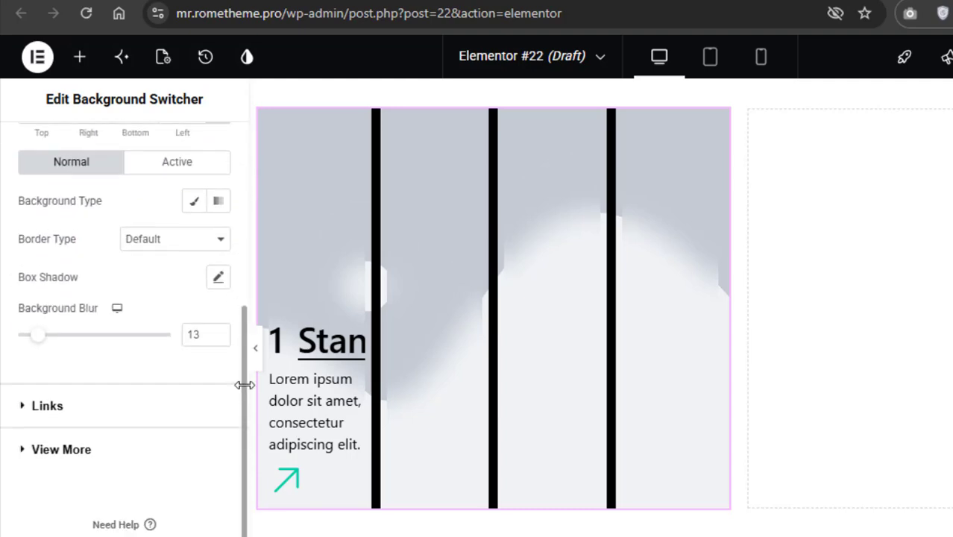
left_click(23, 451)
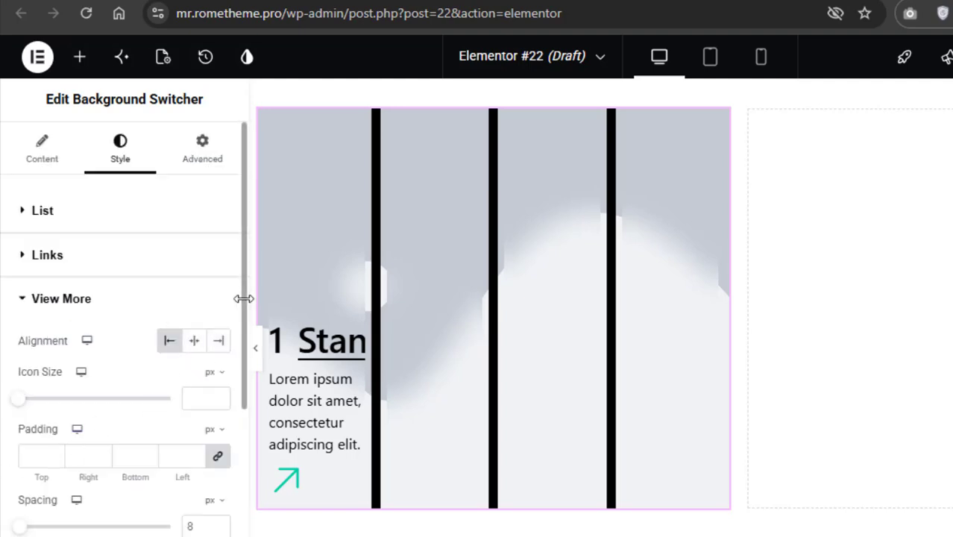
left_click_drag(244, 298, 246, 376)
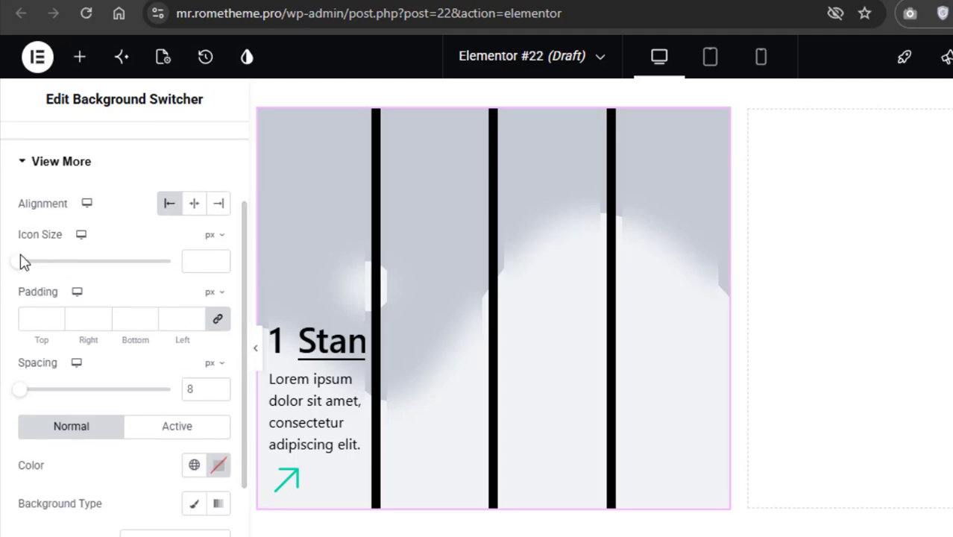
left_click_drag(23, 261, 30, 270)
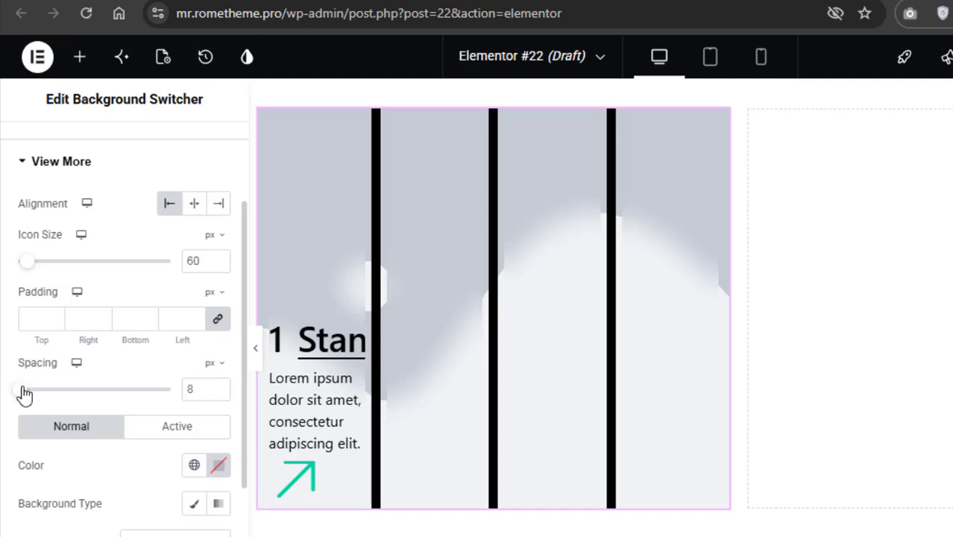
left_click_drag(25, 395, 28, 395)
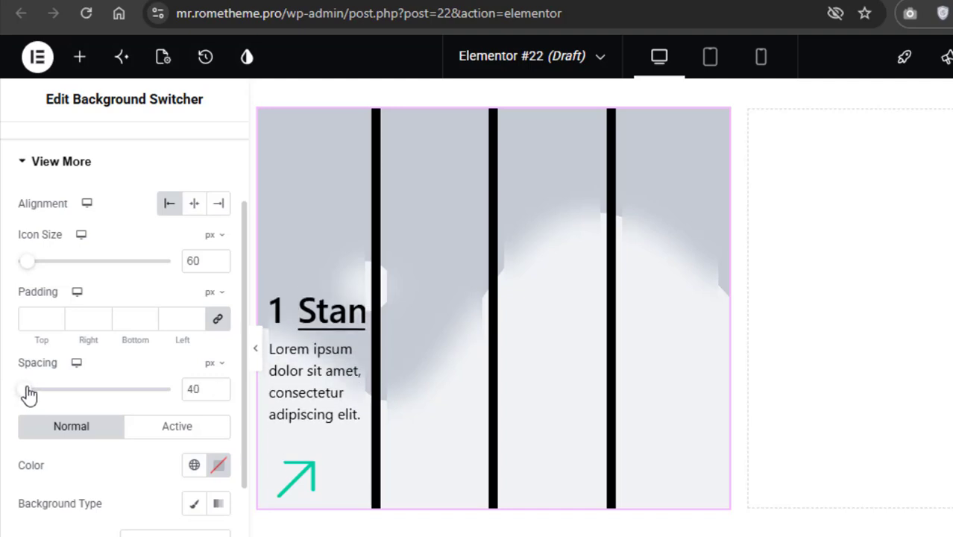
left_click_drag(246, 345, 247, 434)
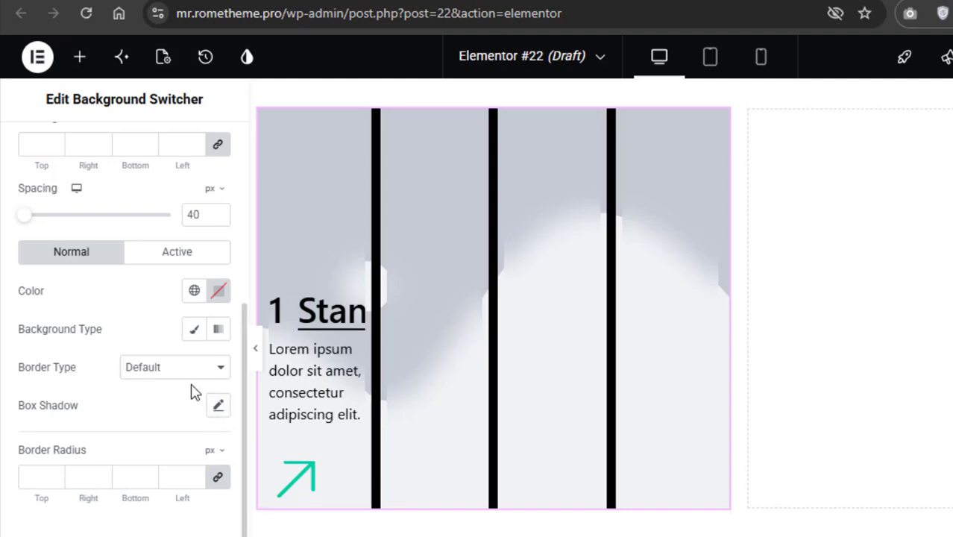